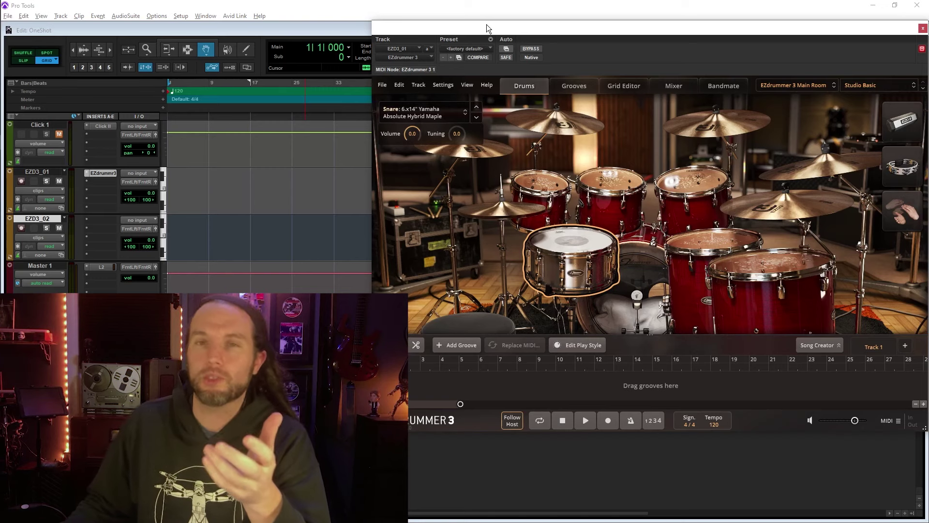
Step: Load JW-Snare-01.wav from the Snares folder onto the kit's snare
{"action": "key", "text": "alt+Tab"}
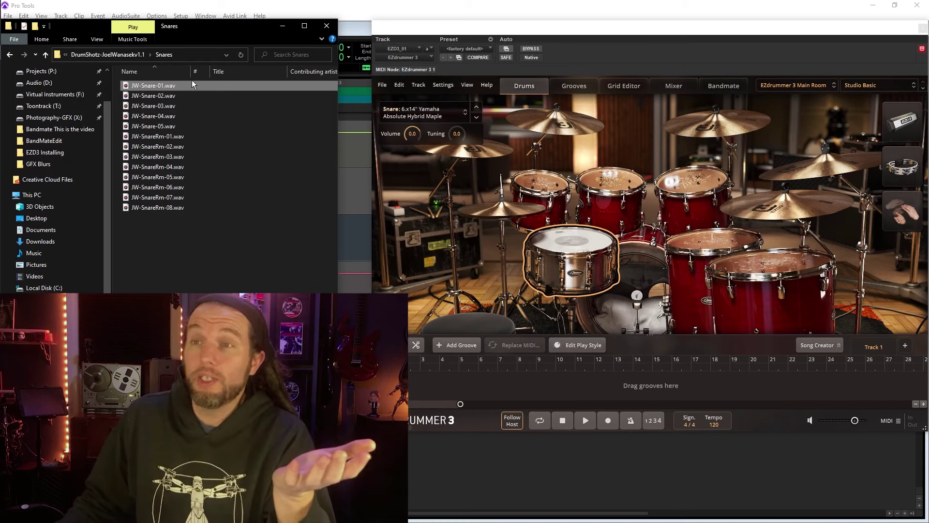
{"action": "left_click_drag", "start_coordinate": [161, 85], "coordinate": [145, 97]}
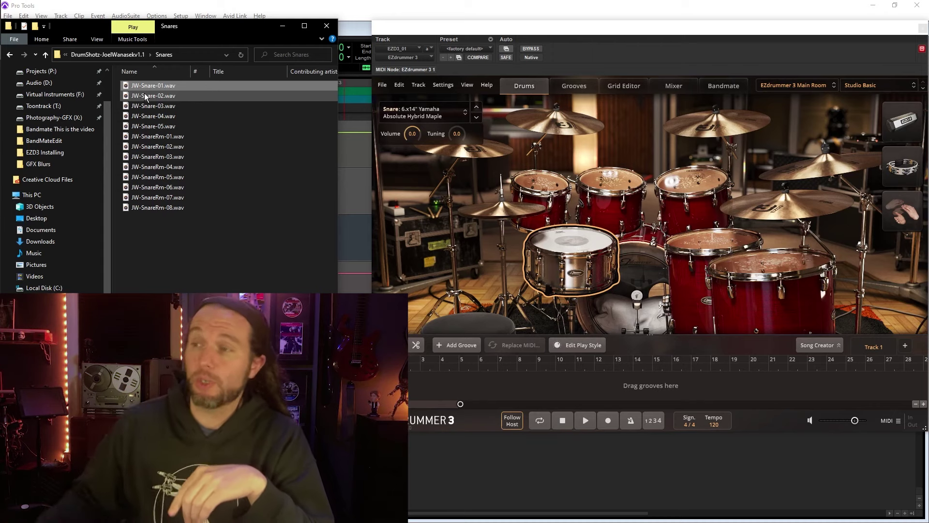
{"action": "left_click", "coordinate": [579, 246]}
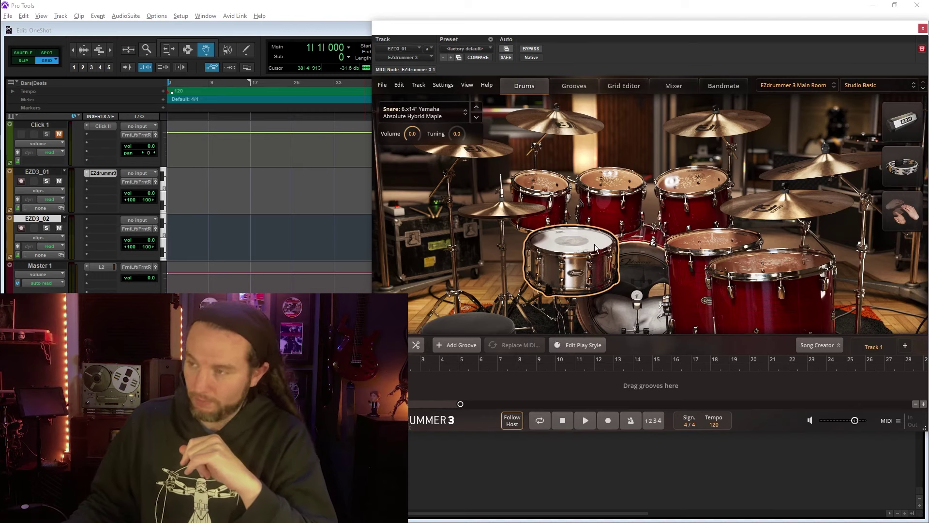
Step: Preview the Verse 01 groove and drop it onto track EZD3_01 at bar 1
{"action": "left_click", "coordinate": [575, 86]}
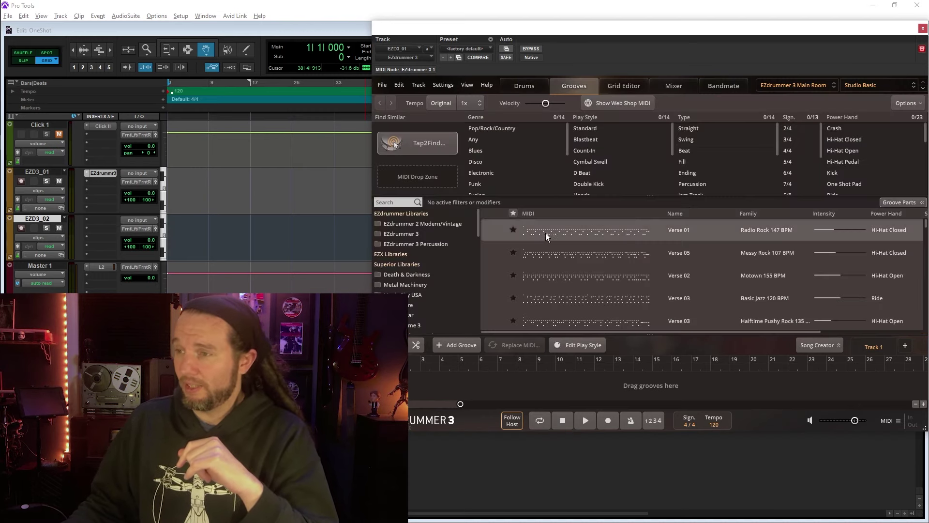
{"action": "left_click", "coordinate": [492, 231]}
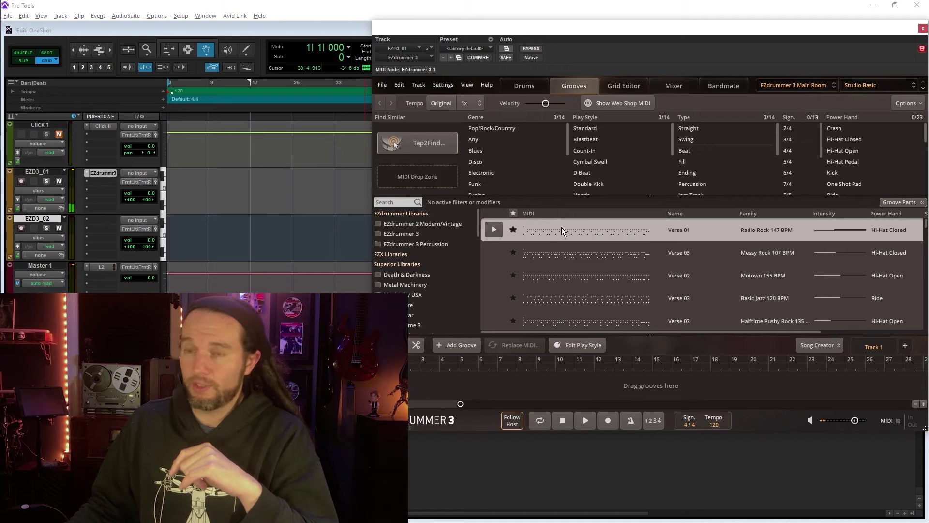
{"action": "left_click_drag", "start_coordinate": [561, 228], "coordinate": [167, 188]}
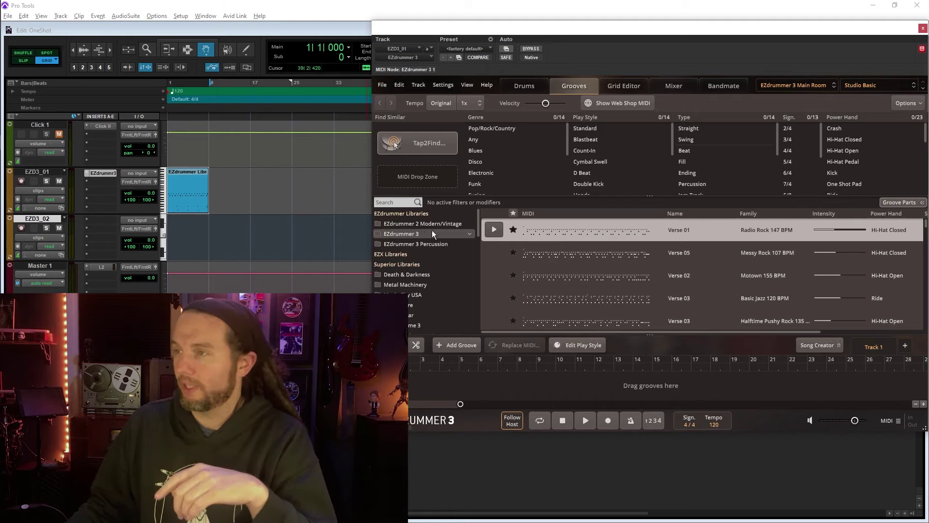
Step: Close EZdrummer, loop-play bars 1–9, then bring up EZD3_02's multichannel plug-in insert choices
{"action": "left_click", "coordinate": [922, 29]}
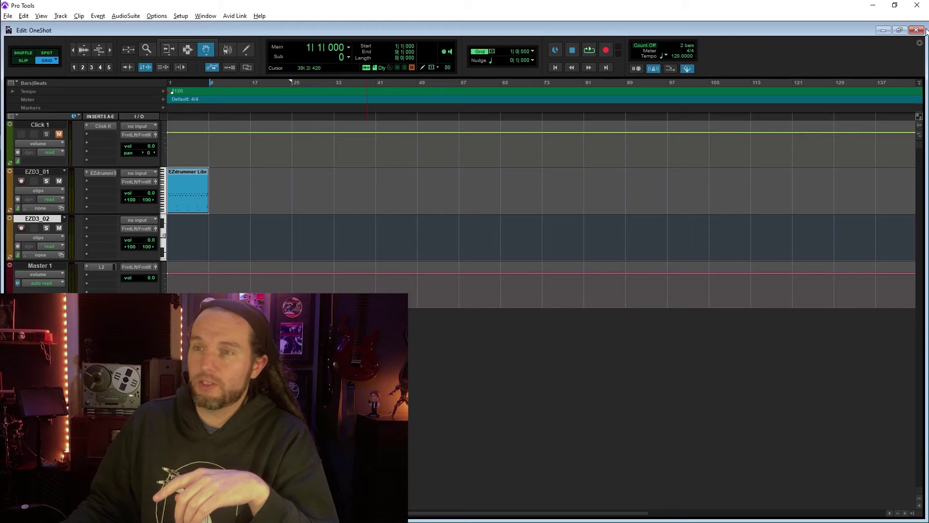
{"action": "left_click_drag", "start_coordinate": [213, 82], "coordinate": [128, 88]}
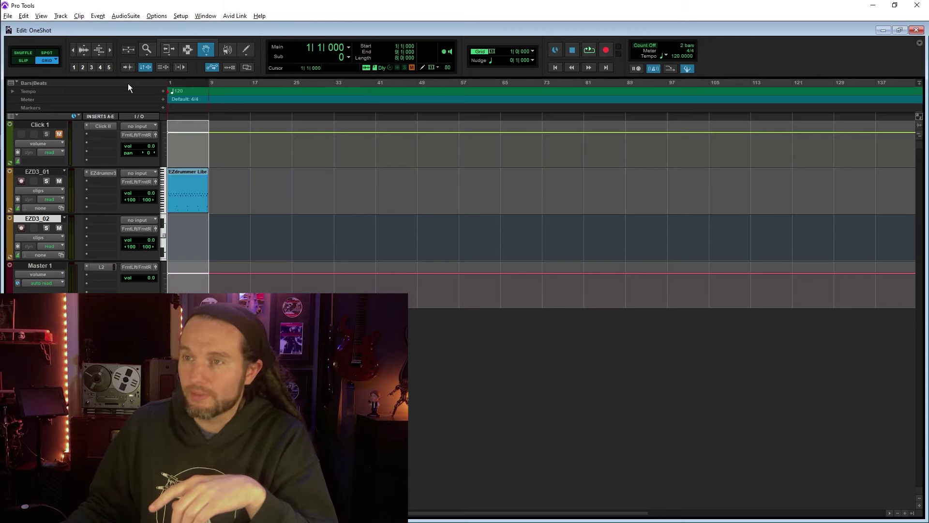
{"action": "left_click", "coordinate": [583, 50]}
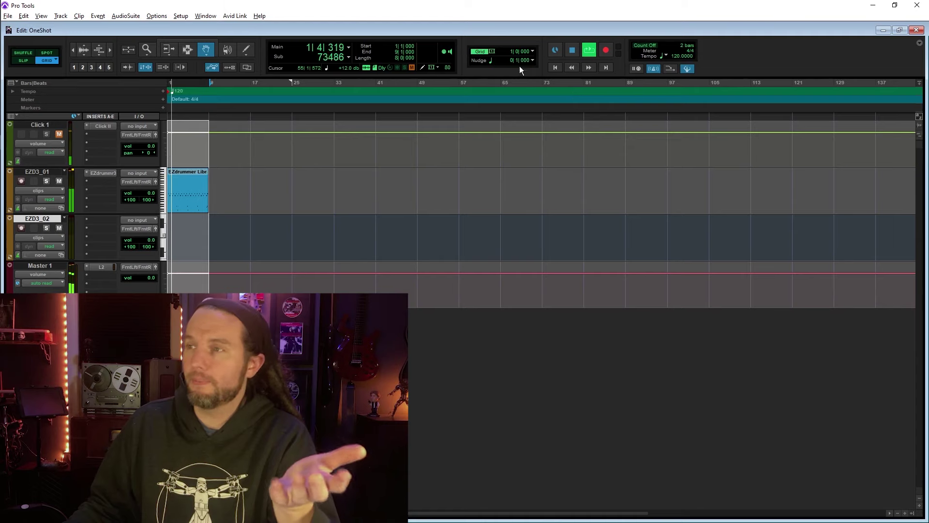
{"action": "left_click", "coordinate": [571, 50]}
{"action": "left_click", "coordinate": [95, 229]}
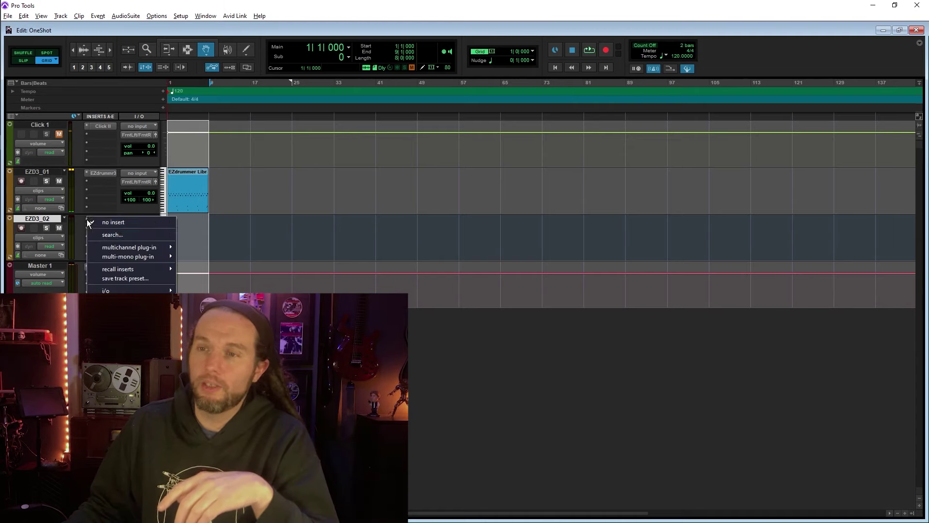
{"action": "mouse_move", "coordinate": [112, 247]}
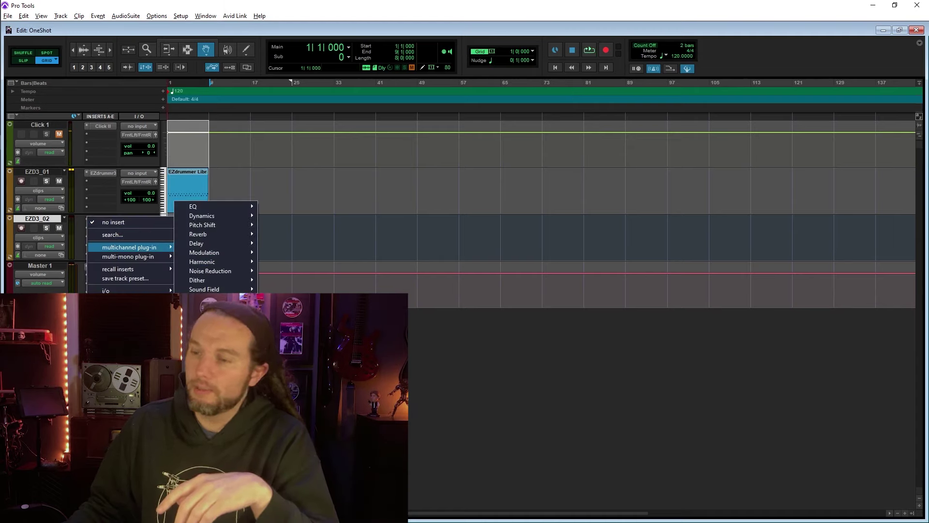
Step: Audition the new EZD3_02 kit's snare, floor tom, Racktom 3 and Racktom 1
{"action": "key", "text": "Escape"}
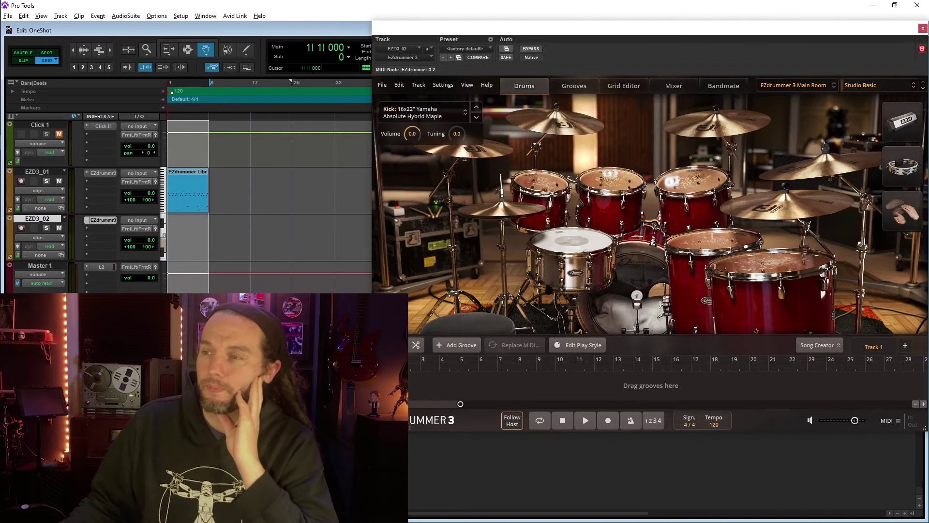
{"action": "left_click", "coordinate": [571, 244]}
{"action": "left_click", "coordinate": [712, 261]}
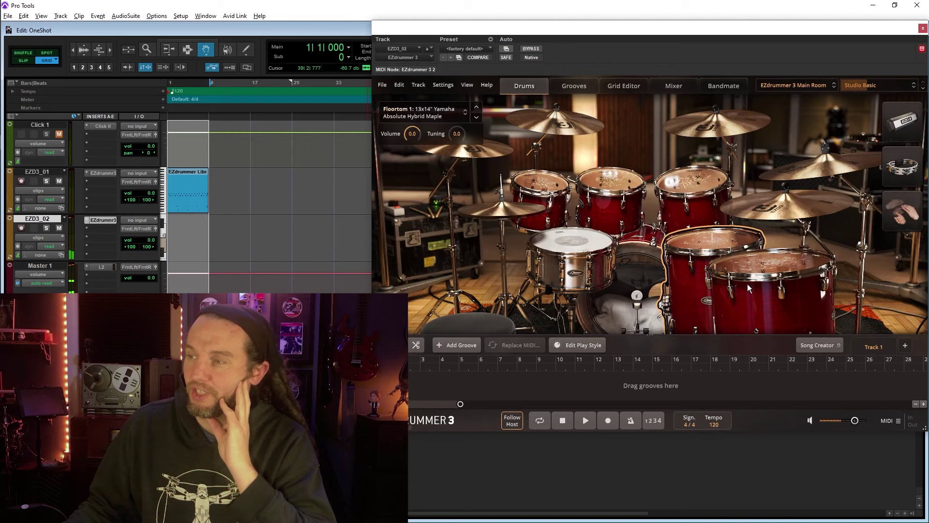
{"action": "left_click", "coordinate": [692, 186]}
{"action": "left_click", "coordinate": [527, 201]}
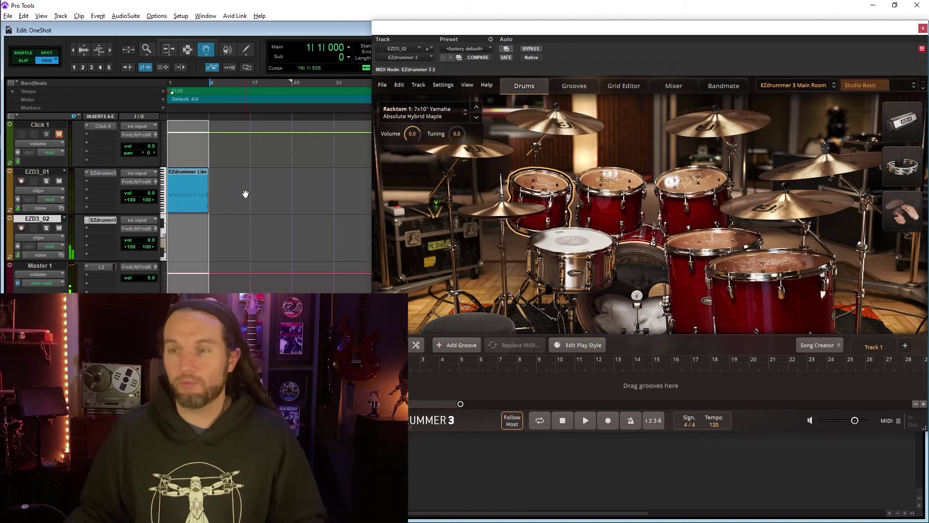
Step: Copy the Verse 01 groove clip onto EZD3_02 and play it from bar 4
{"action": "left_click_drag", "start_coordinate": [183, 194], "coordinate": [187, 237]}
{"action": "left_click", "coordinate": [229, 197]}
{"action": "left_click", "coordinate": [183, 85]}
{"action": "key", "text": "space"}
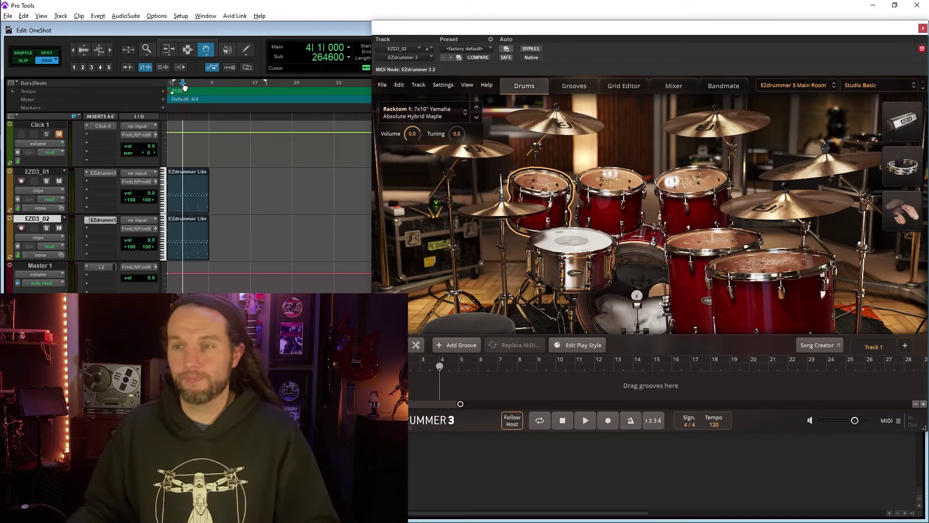
{"action": "key", "text": "space"}
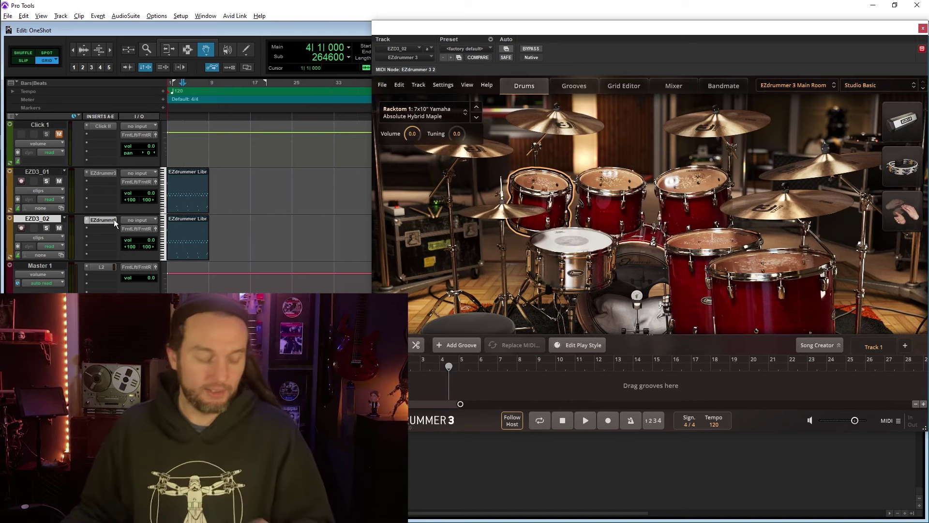
Step: Load JW-Snare-01.wav as the second kit's snare
{"action": "key", "text": "alt+Tab"}
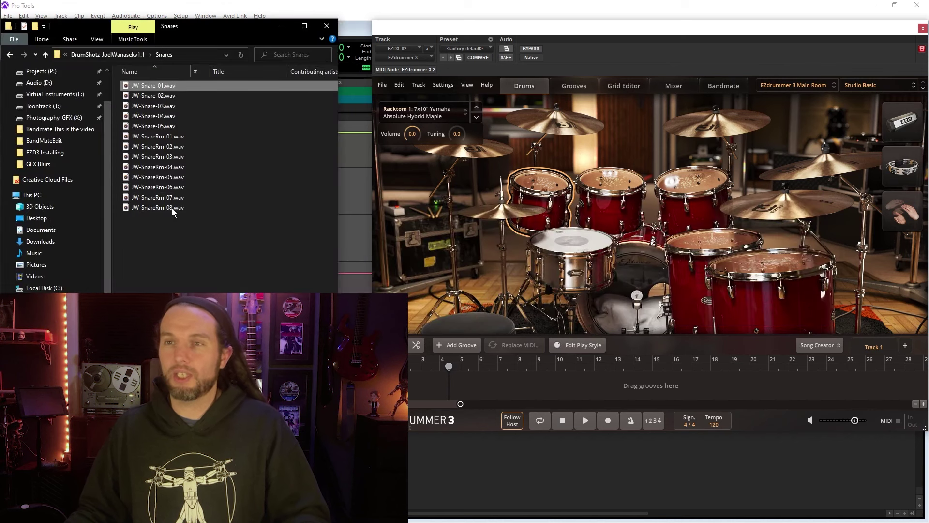
{"action": "left_click_drag", "start_coordinate": [143, 86], "coordinate": [600, 276]}
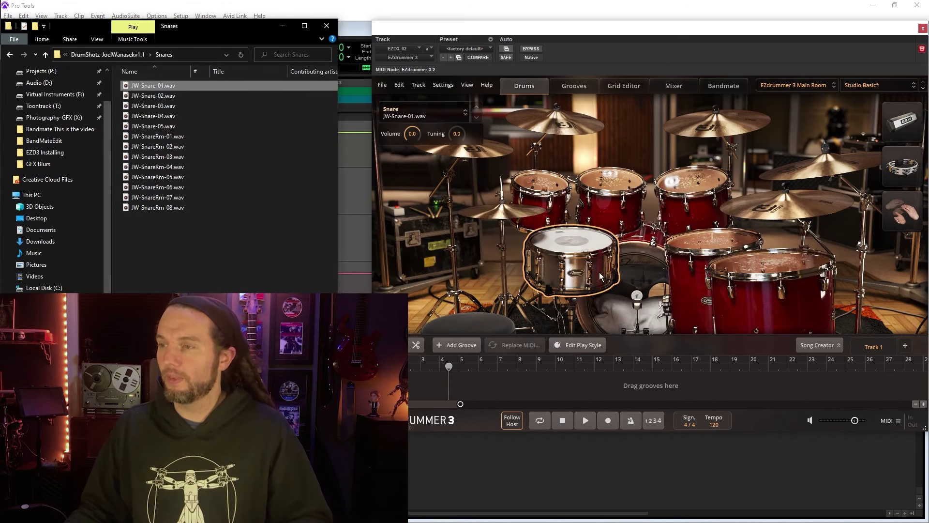
{"action": "left_click", "coordinate": [575, 249]}
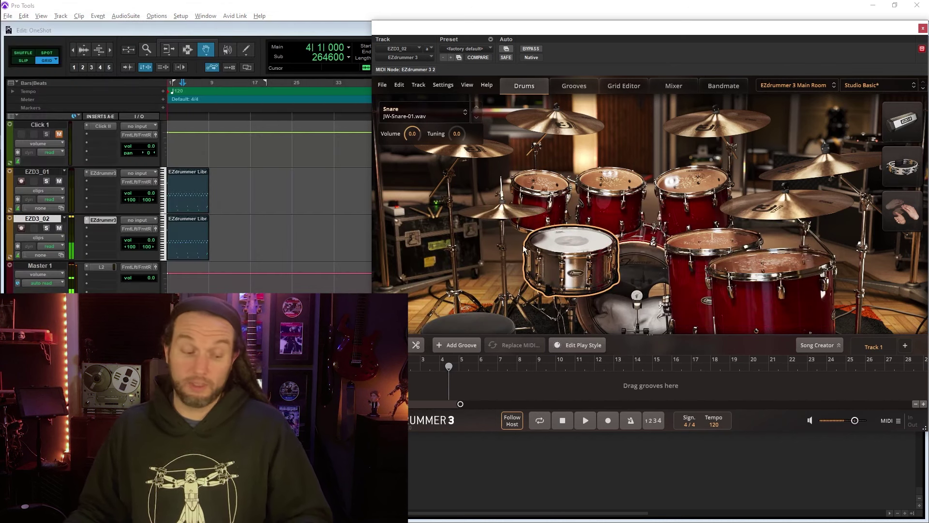
Step: Load JW-Kick-01.wav from the Kicks folder onto the kick drum and close the file browser
{"action": "key", "text": "alt+Tab"}
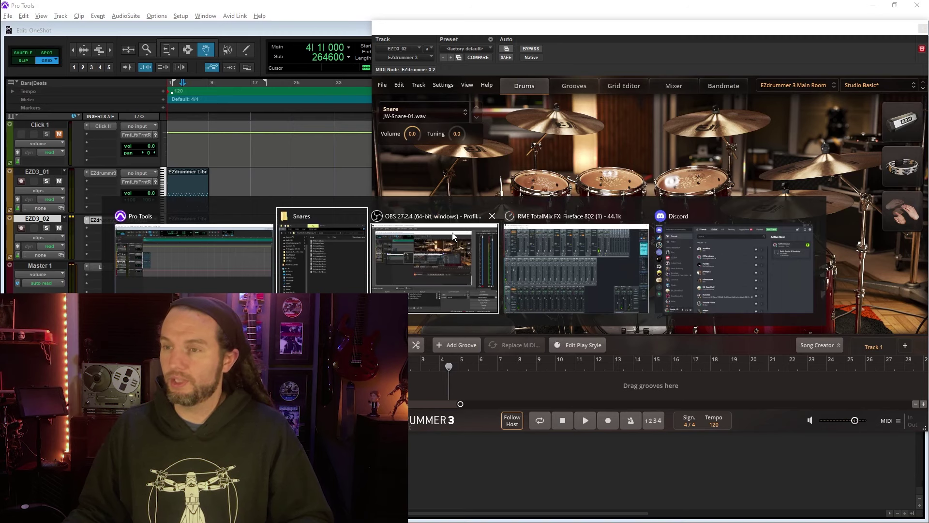
{"action": "left_click", "coordinate": [11, 54]}
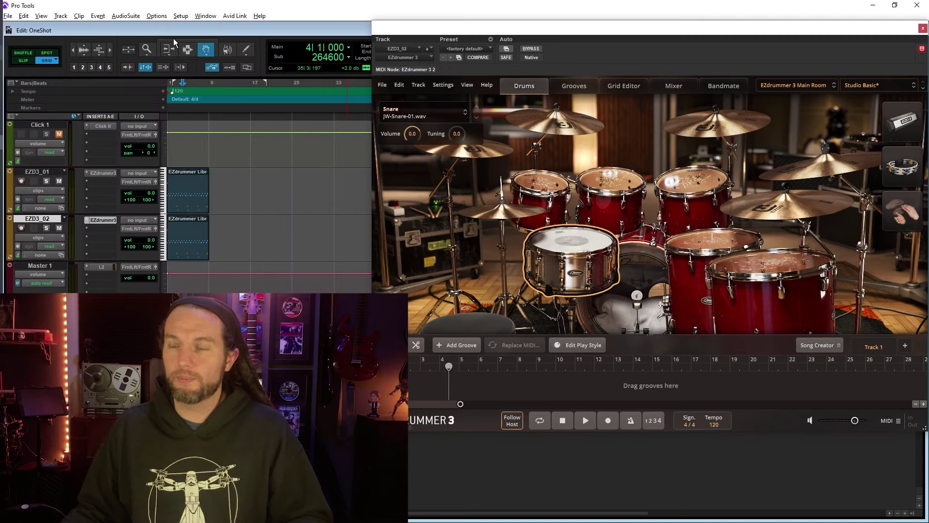
{"action": "key", "text": "alt+Tab"}
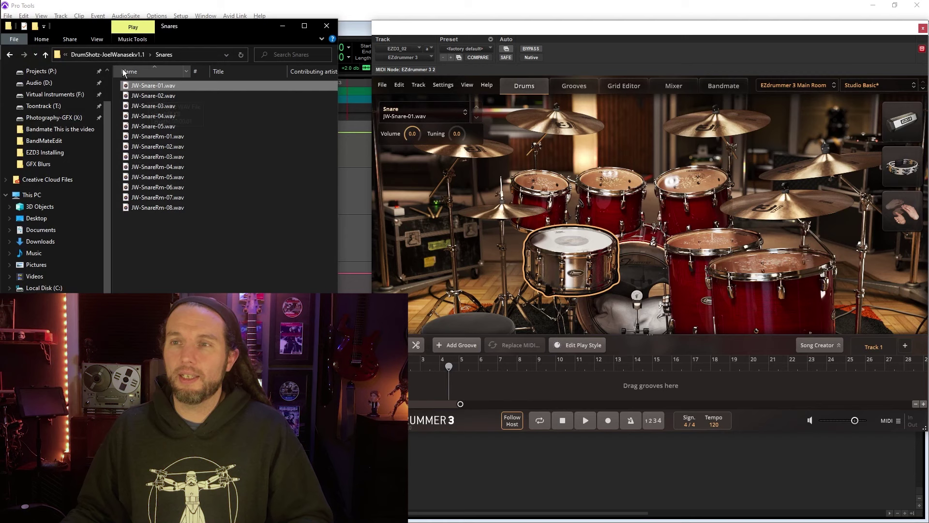
{"action": "left_click", "coordinate": [82, 54]}
{"action": "double_click", "coordinate": [147, 85]}
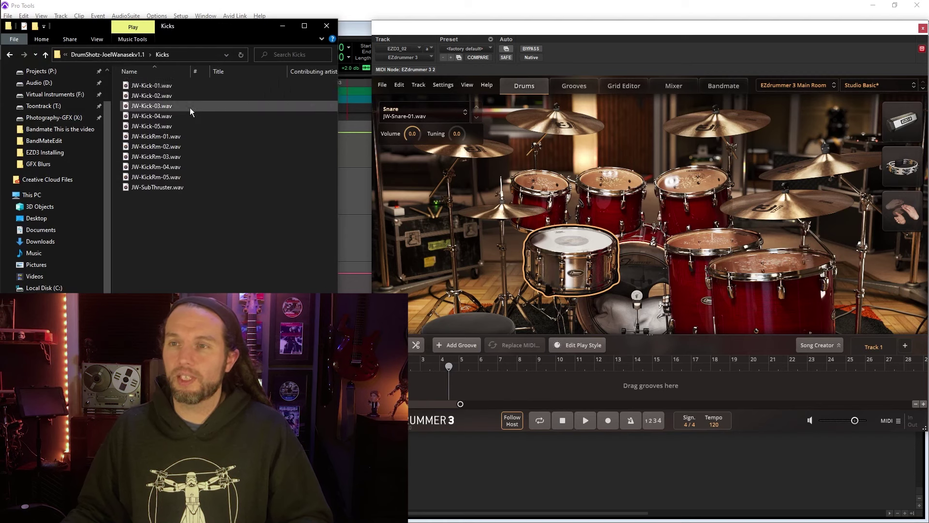
{"action": "left_click_drag", "start_coordinate": [148, 87], "coordinate": [639, 302]}
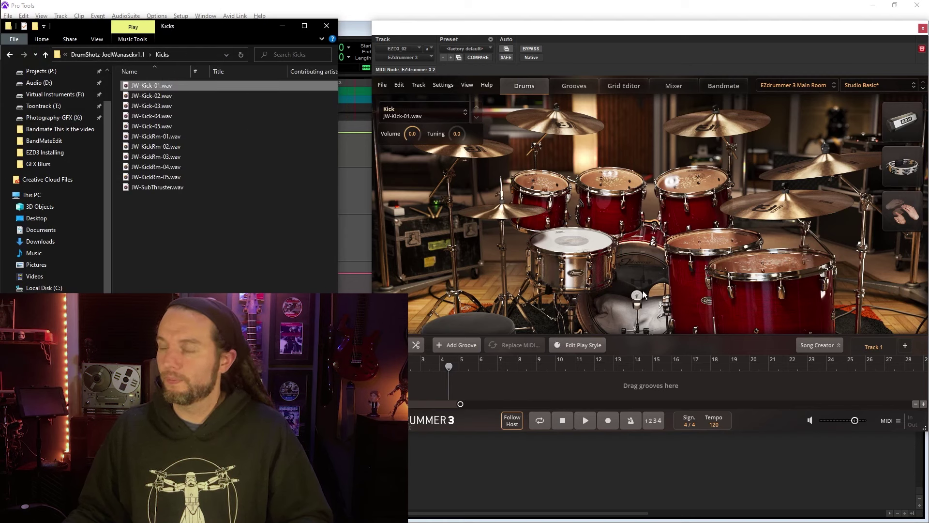
{"action": "left_click", "coordinate": [643, 287]}
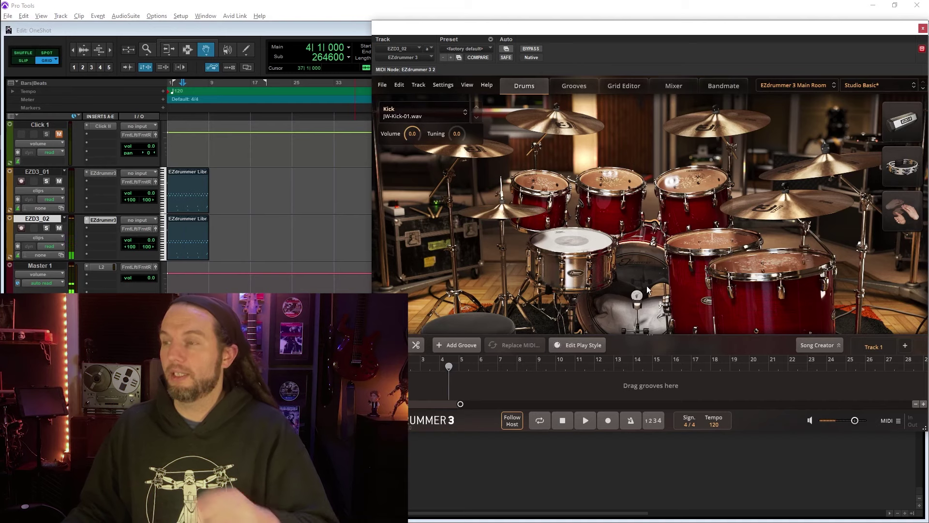
Step: Set both floor toms and three crash cymbals, including Crash 3, to None
{"action": "right_click", "coordinate": [754, 267]}
{"action": "left_click", "coordinate": [774, 272]}
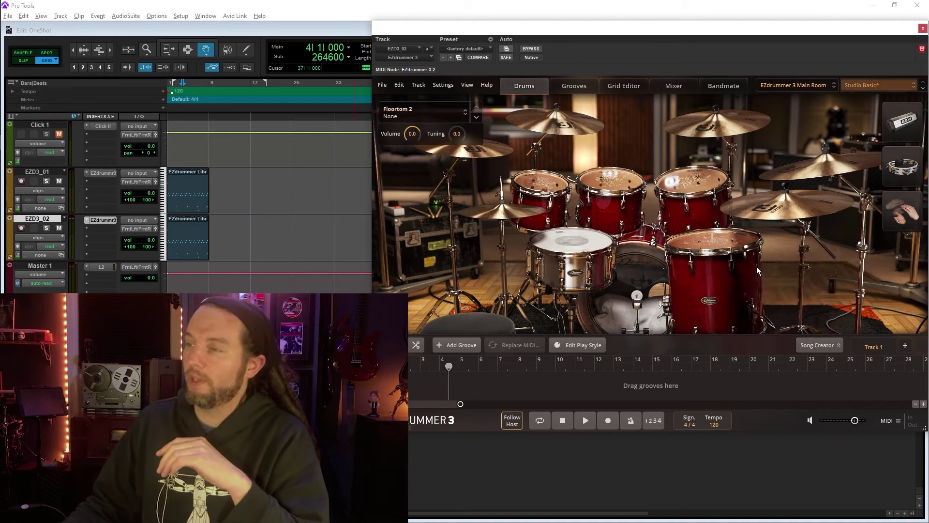
{"action": "right_click", "coordinate": [711, 237]}
{"action": "left_click", "coordinate": [728, 245]}
{"action": "right_click", "coordinate": [770, 213]}
{"action": "left_click", "coordinate": [774, 204]}
{"action": "right_click", "coordinate": [803, 167]}
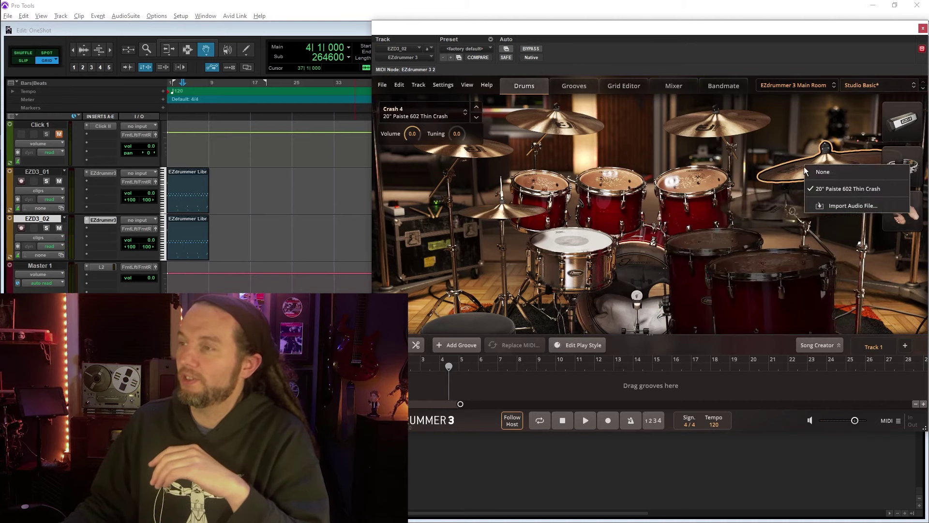
{"action": "left_click", "coordinate": [802, 169]}
{"action": "right_click", "coordinate": [718, 133]}
{"action": "left_click", "coordinate": [718, 131]}
Step: Set the middle rack tom, Racktom 1, Crash 2, Crash 1 and hi-hat to None, then open EZD3_01's EZdrummer
{"action": "right_click", "coordinate": [651, 164]}
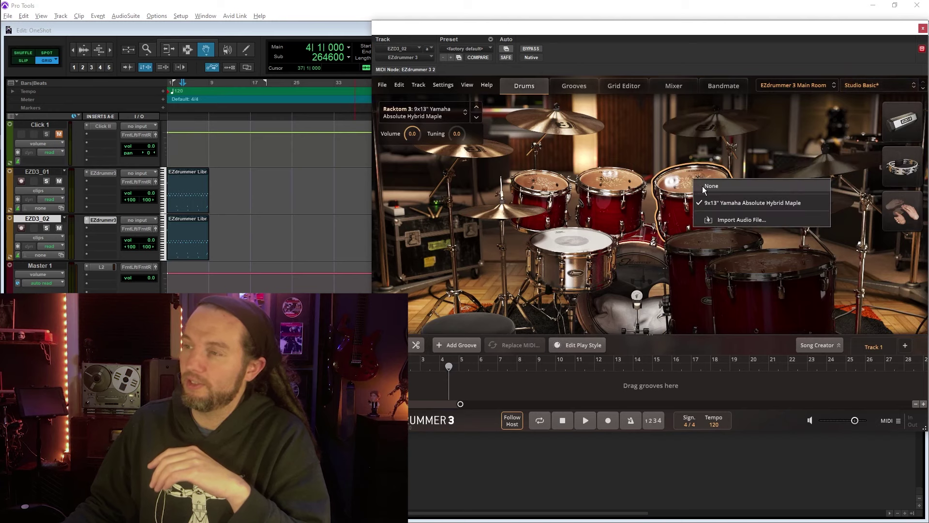
{"action": "right_click", "coordinate": [598, 174]}
{"action": "left_click", "coordinate": [605, 180]}
{"action": "right_click", "coordinate": [547, 191]}
{"action": "left_click", "coordinate": [549, 184]}
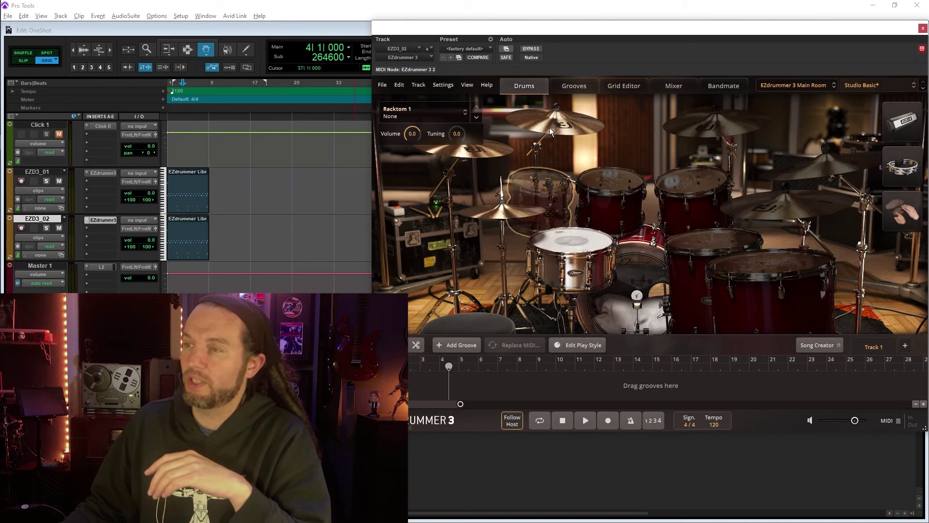
{"action": "right_click", "coordinate": [549, 126]}
{"action": "left_click", "coordinate": [557, 129]}
{"action": "right_click", "coordinate": [486, 157]}
{"action": "left_click", "coordinate": [520, 159]}
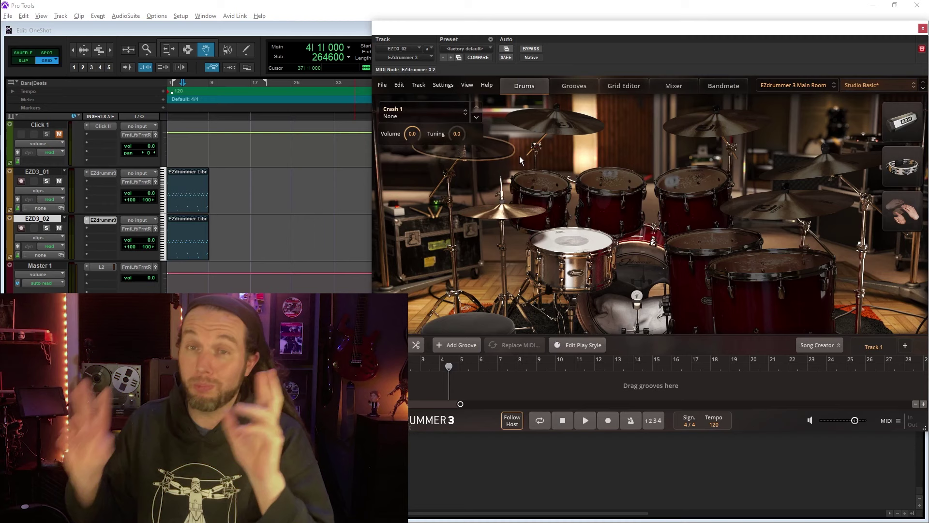
{"action": "right_click", "coordinate": [509, 209]}
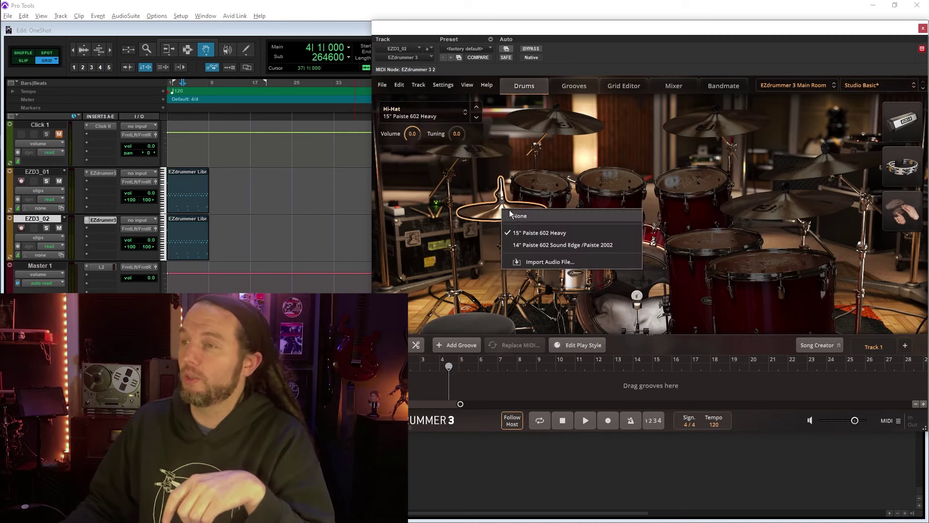
{"action": "left_click", "coordinate": [513, 216]}
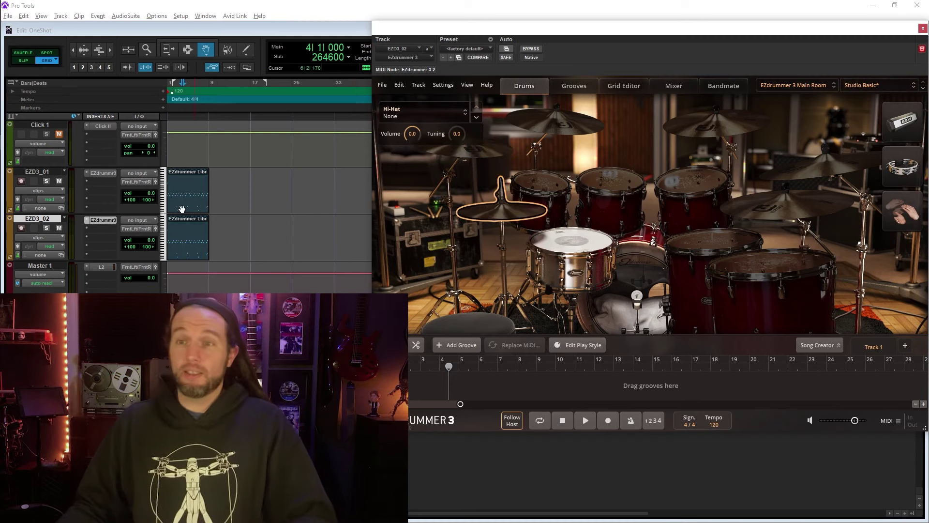
{"action": "left_click", "coordinate": [103, 174]}
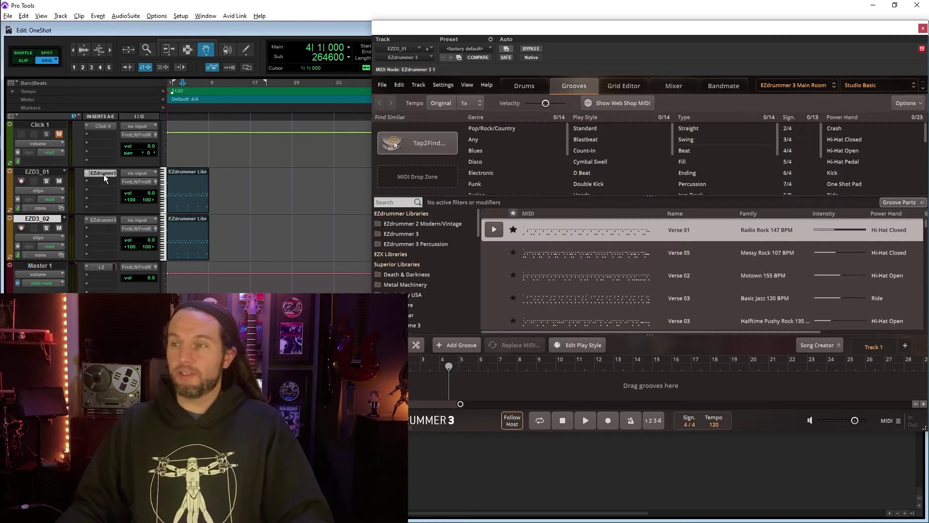
Step: Select the EZD3_02 clip and bring up the second EZdrummer instance's kit
{"action": "left_click", "coordinate": [522, 85]}
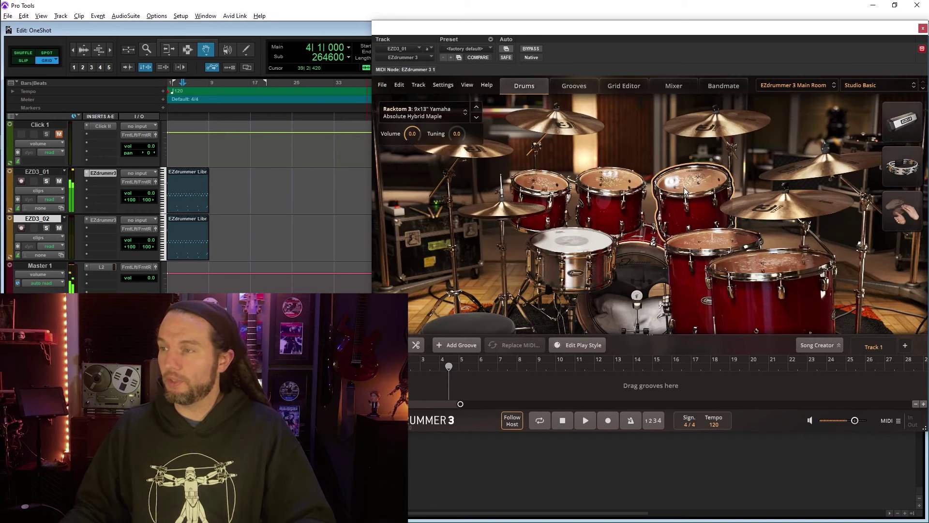
{"action": "left_click", "coordinate": [184, 192]}
{"action": "left_click", "coordinate": [186, 234]}
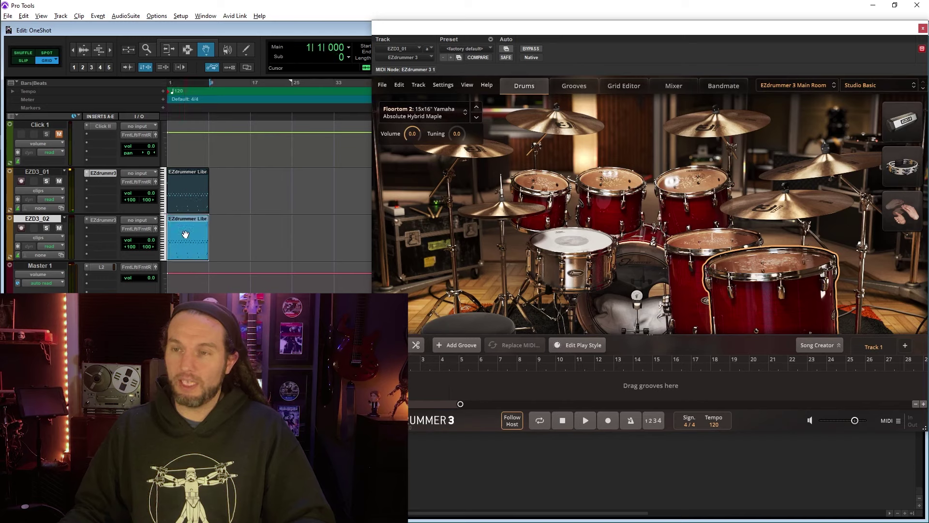
{"action": "left_click", "coordinate": [103, 220]}
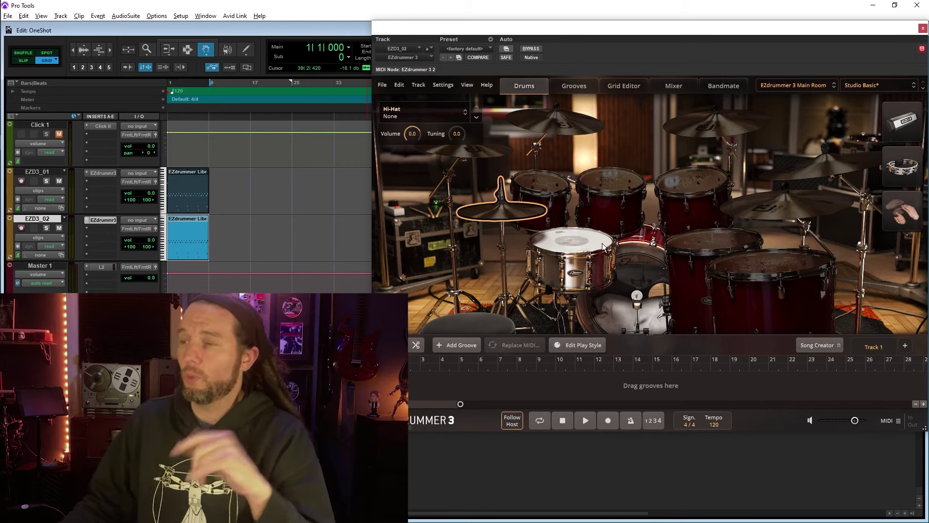
Step: Check the kick and snare samples, then start song playback
{"action": "left_click", "coordinate": [628, 267]}
{"action": "left_click", "coordinate": [555, 243]}
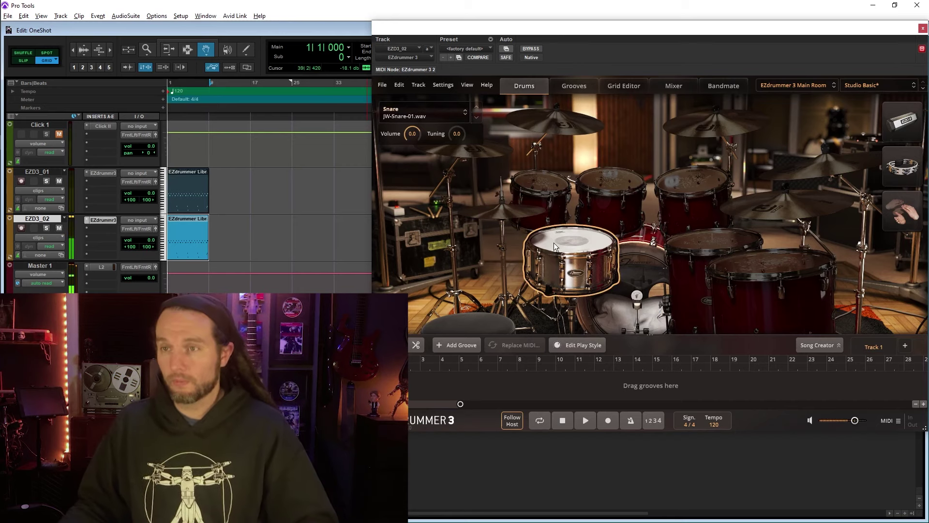
{"action": "key", "text": "space"}
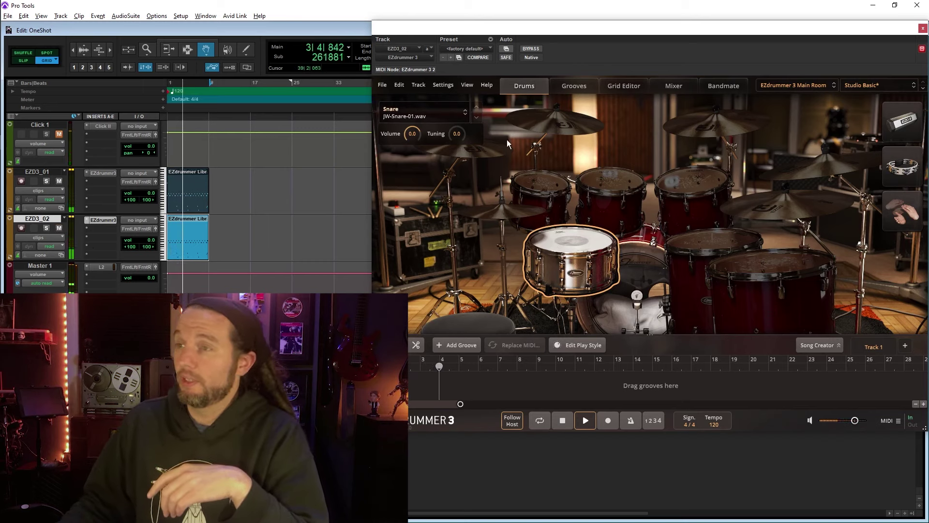
Step: Lower the User Kick fader to -7.7 in EZdrummer's mixer, then stop playback
{"action": "left_click", "coordinate": [671, 85]}
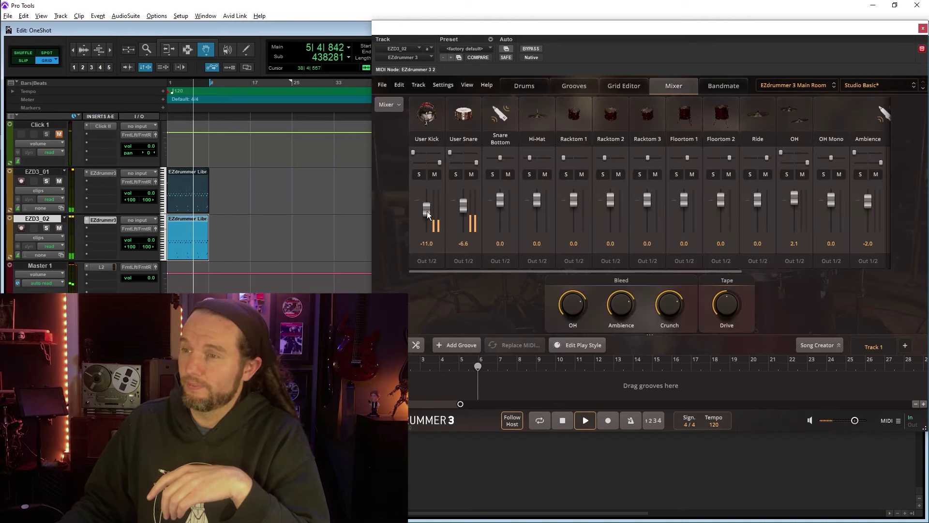
{"action": "left_click_drag", "start_coordinate": [426, 202], "coordinate": [463, 200]}
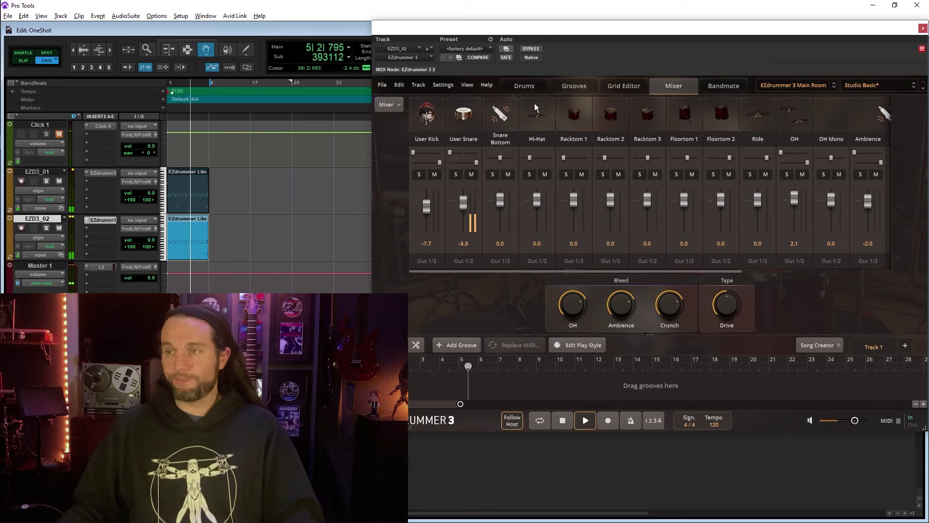
{"action": "key", "text": "space"}
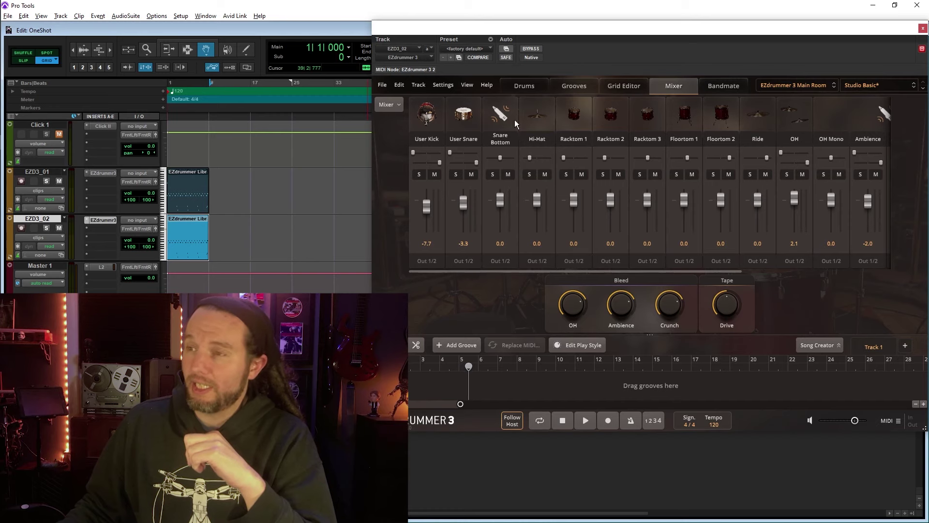
{"action": "left_click", "coordinate": [424, 116]}
{"action": "left_click", "coordinate": [431, 119]}
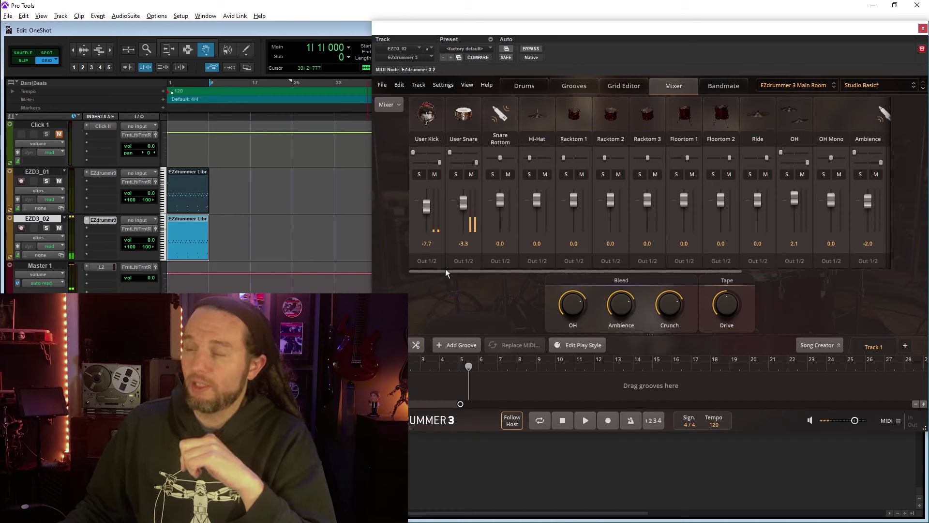
{"action": "left_click", "coordinate": [433, 260]}
{"action": "left_click", "coordinate": [436, 288]}
{"action": "left_click", "coordinate": [462, 262]}
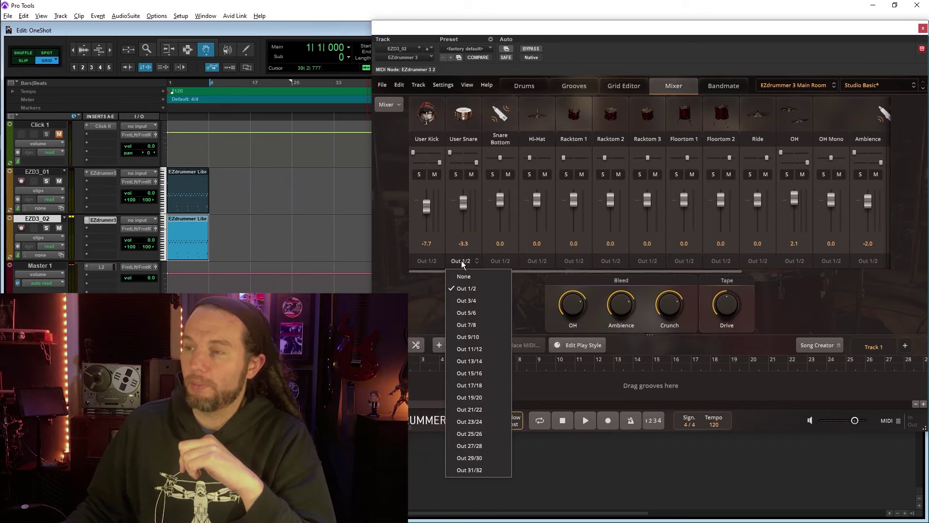
{"action": "left_click", "coordinate": [396, 274]}
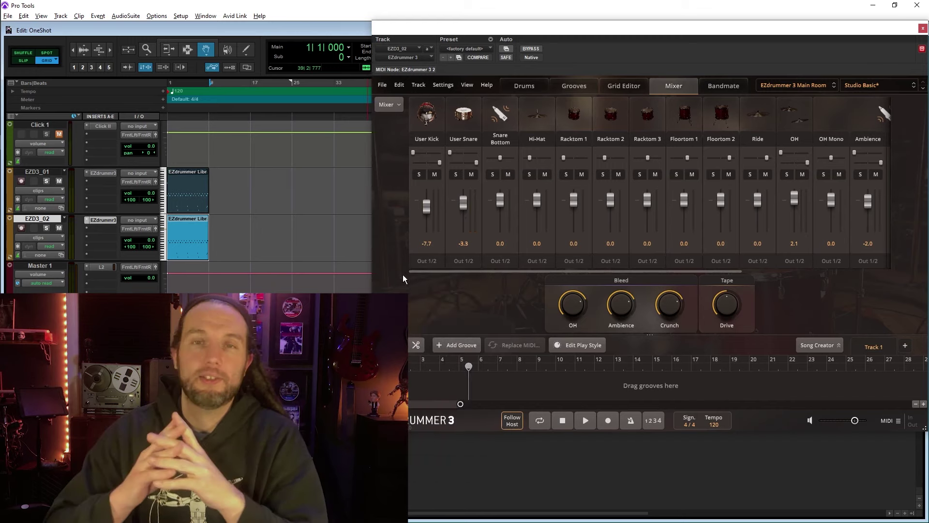